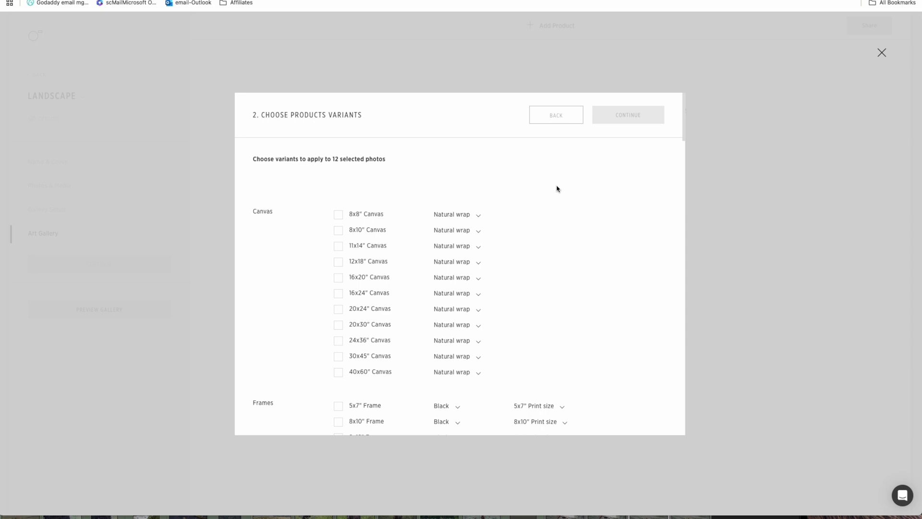
Step: Choose the 16x24" matted black frame as the product variant for the 12 selected photos and continue to the photo descriptions
scroll(565, 199, "down", 6)
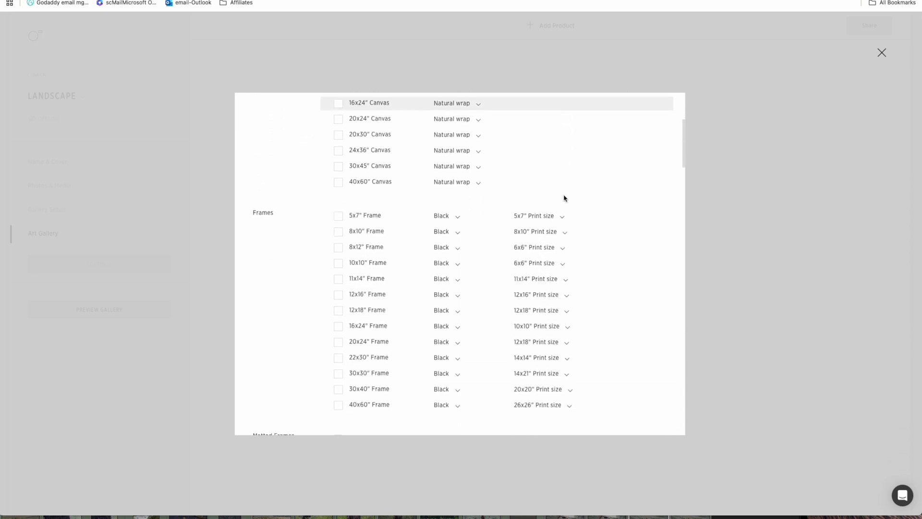
left_click(360, 231)
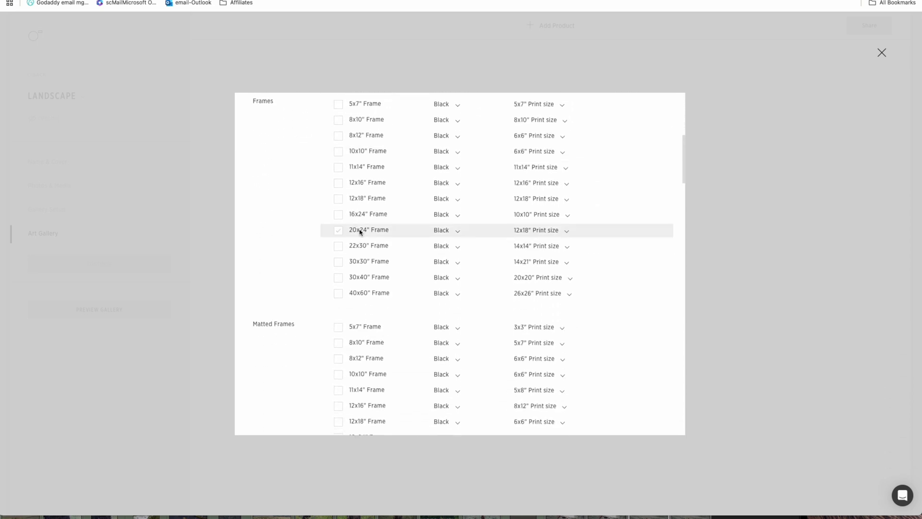
scroll(428, 227, "up", 4)
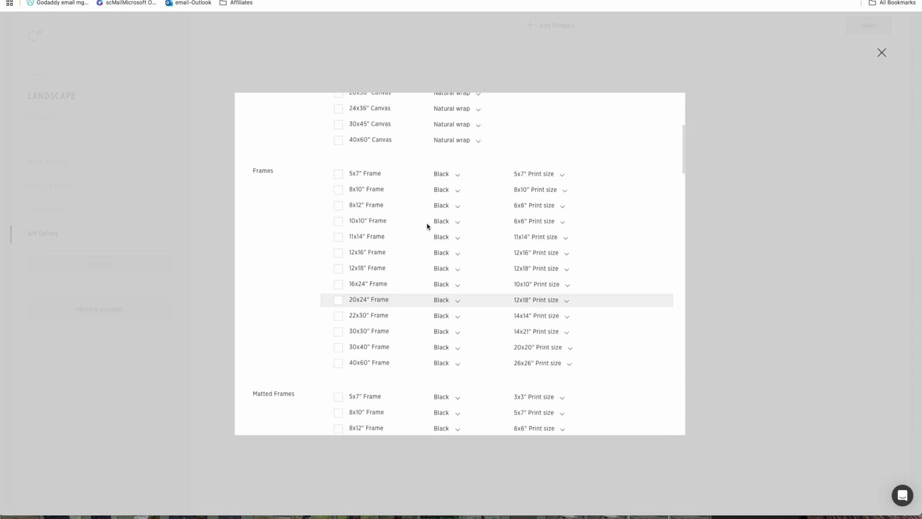
scroll(427, 227, "down", 5)
scroll(428, 226, "down", 3)
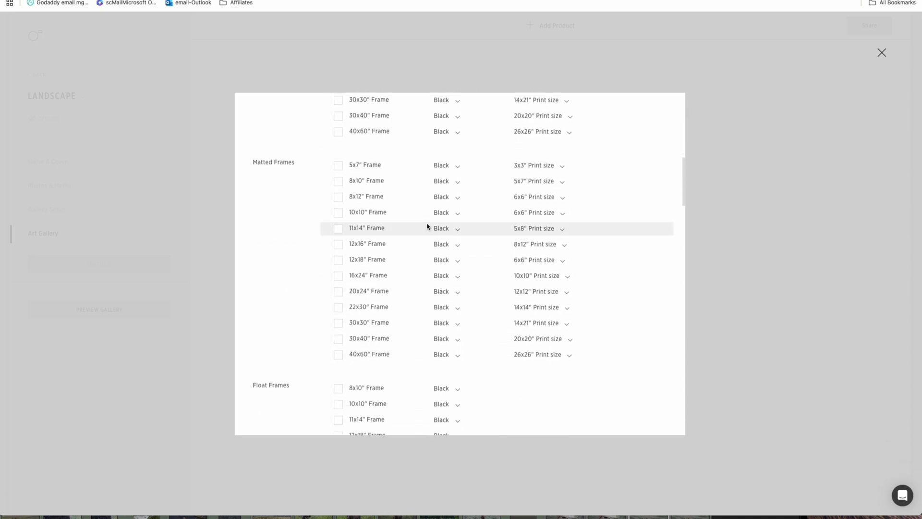
left_click(381, 278)
scroll(641, 383, "down", 3)
scroll(640, 384, "down", 20)
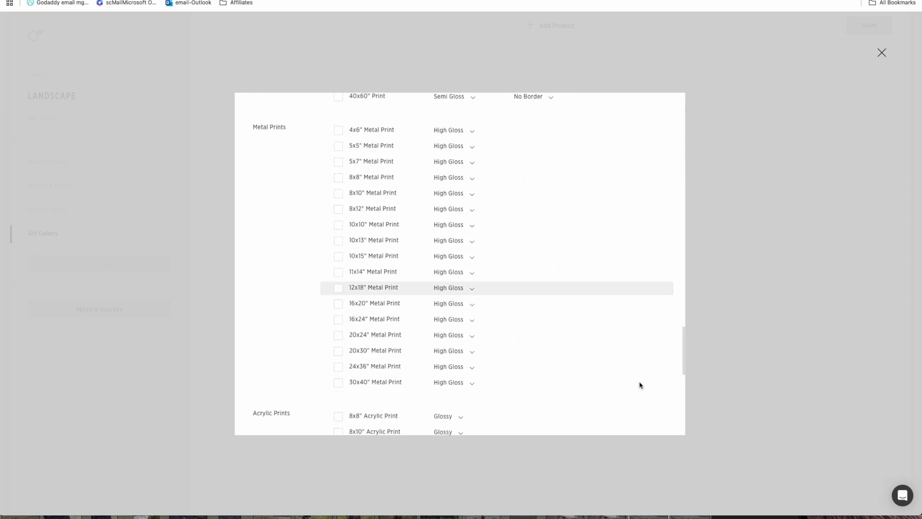
scroll(641, 385, "up", 20)
left_click(639, 116)
Step: Name the first art item "Grand Canyon, Sunset", using the photo as the image shown on the product page
type("Grand Canyon, Sunset")
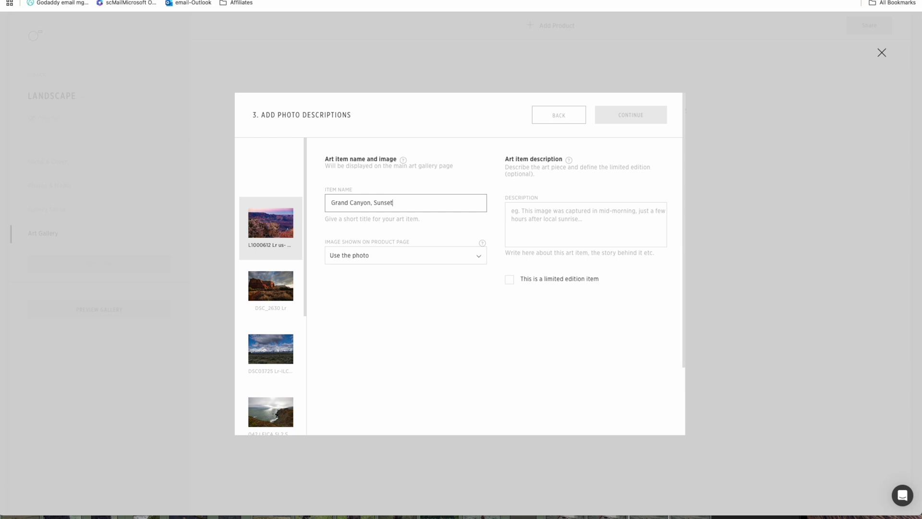
left_click(478, 257)
left_click(479, 258)
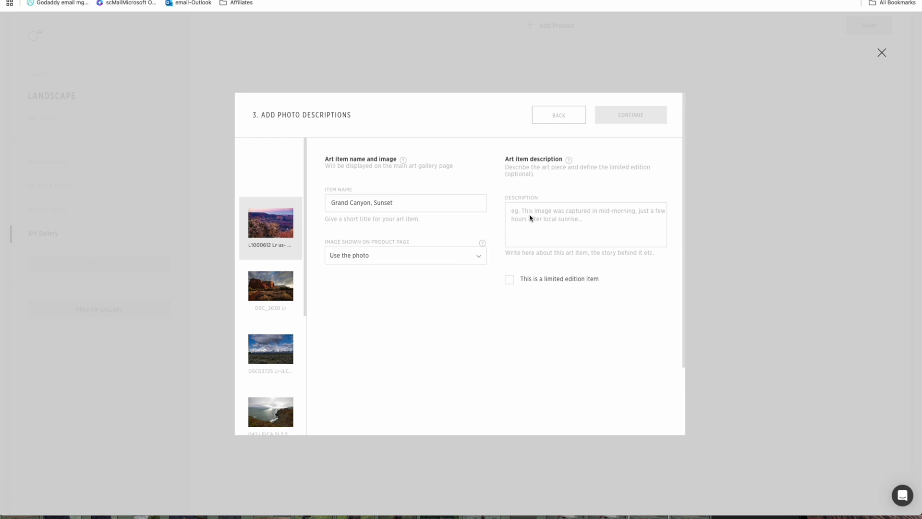
Step: Mark the Grand Canyon item as a limited edition with 1 item available
left_click(510, 280)
scroll(510, 241, "down", 2)
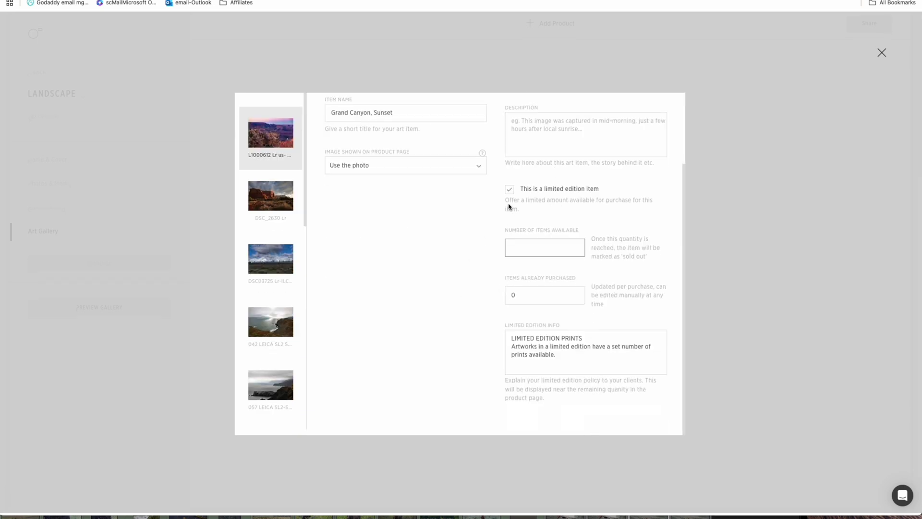
left_click(473, 357)
Step: Describe the item as "Sunset at the South Rim of the Grand Canyon with a peek of the Colorado River" and continue
scroll(473, 357, "up", 2)
key("Tab")
type("South Rim of the Gran")
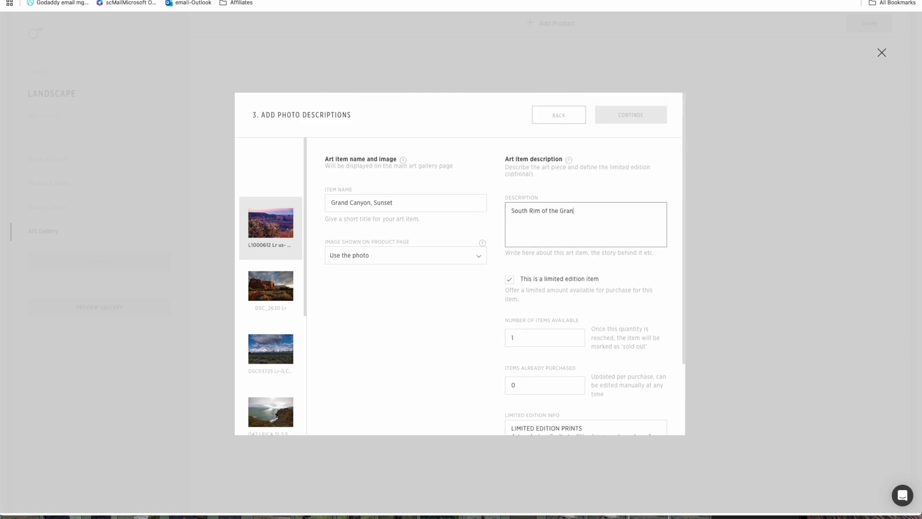
type("d Canyon with a peek of the Colorado River")
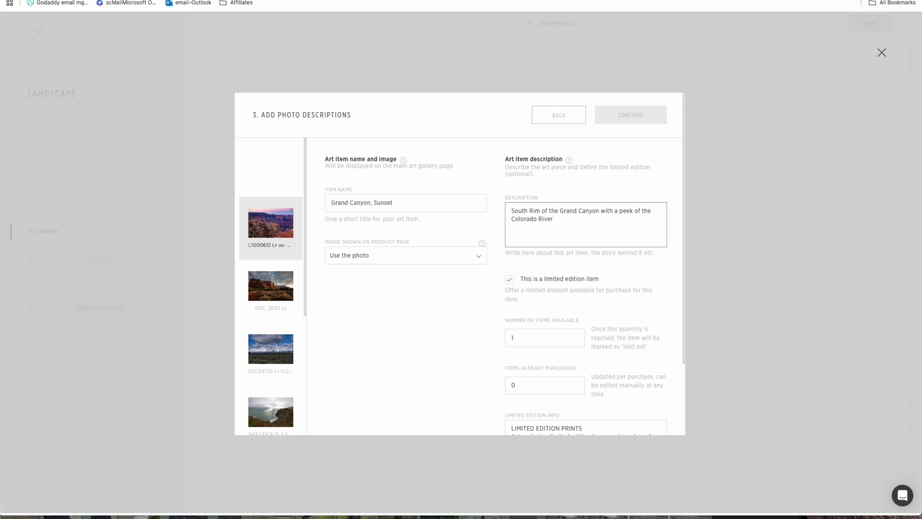
type("Sunset at the")
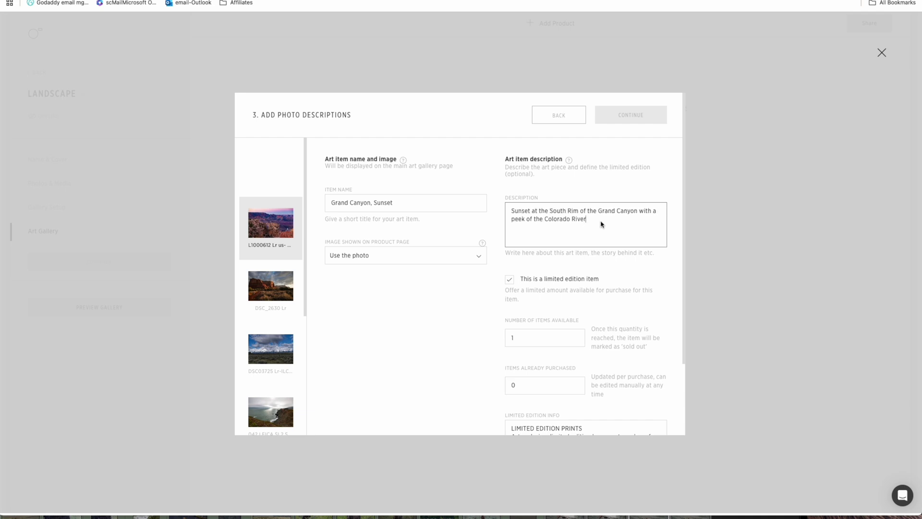
scroll(390, 298, "down", 2)
scroll(387, 297, "up", 2)
left_click(623, 122)
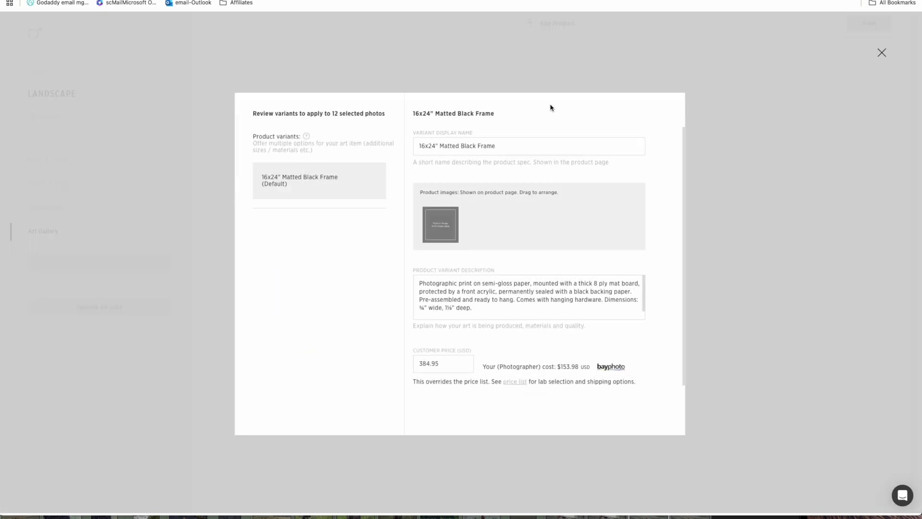
mouse_move(458, 220)
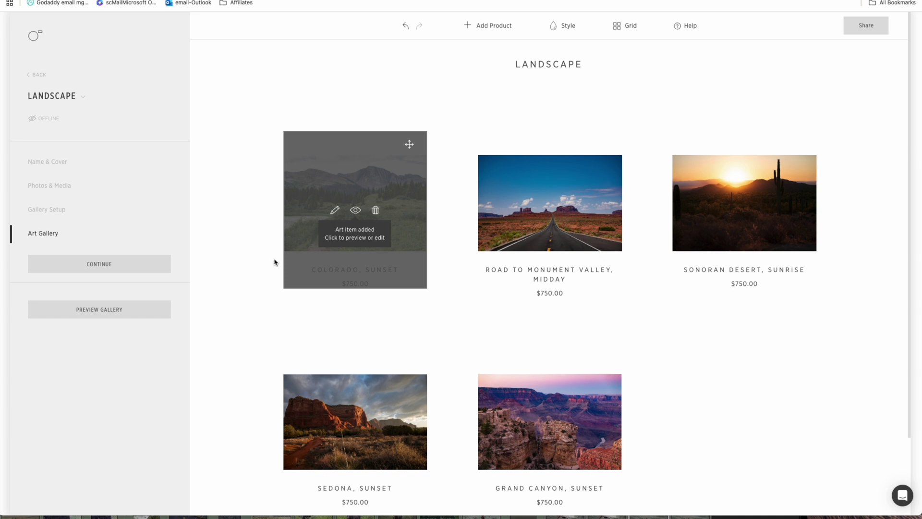
scroll(723, 358, "down", 3)
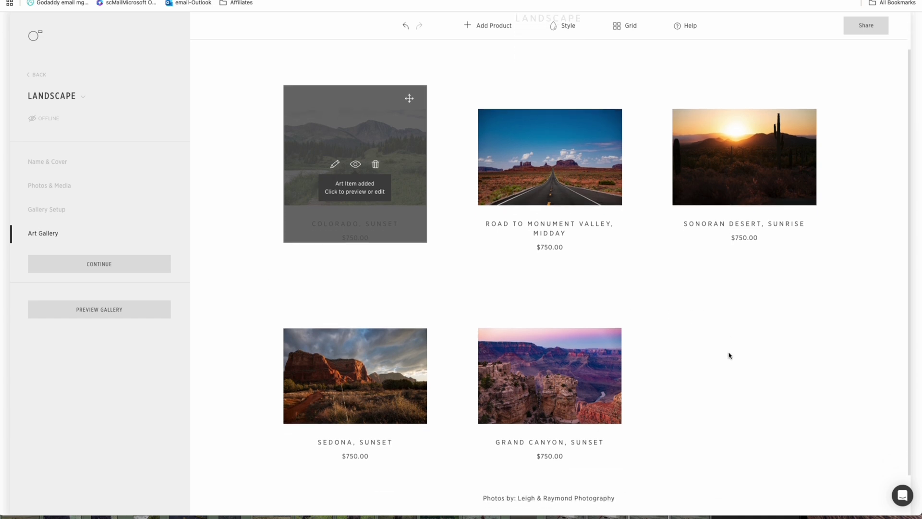
scroll(728, 356, "up", 3)
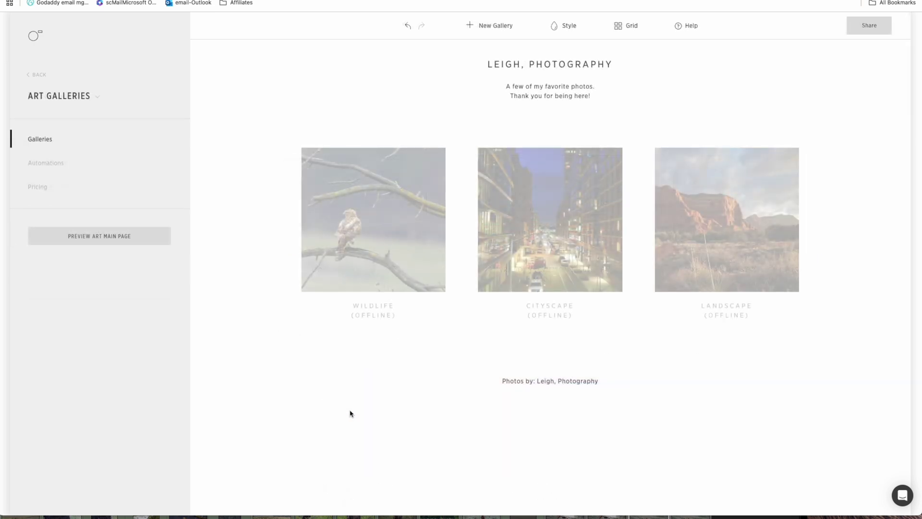
Step: Set the thumbnail grid of the art galleries main page to Landscape (4:3)
left_click(567, 27)
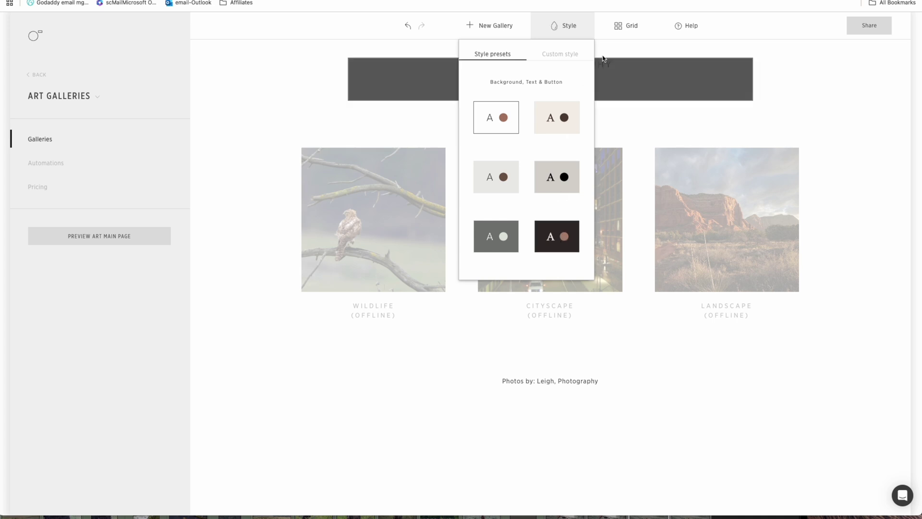
left_click(626, 25)
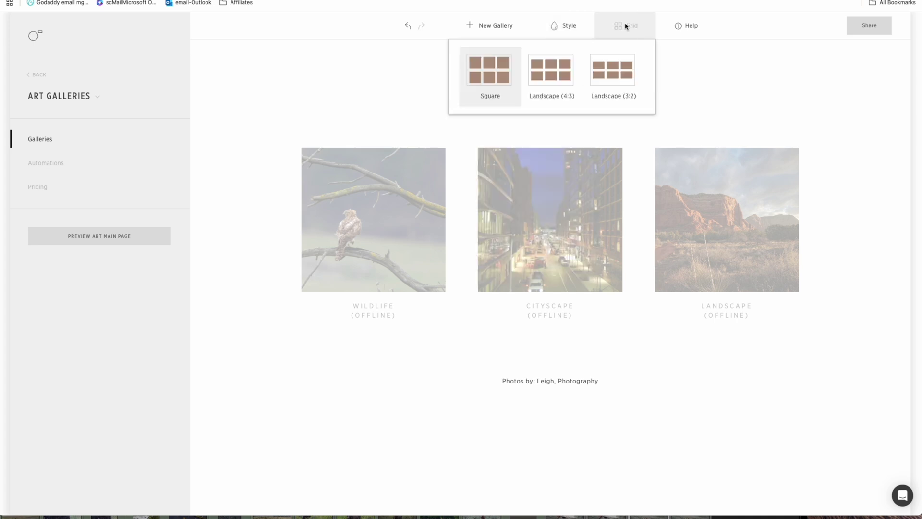
left_click(555, 80)
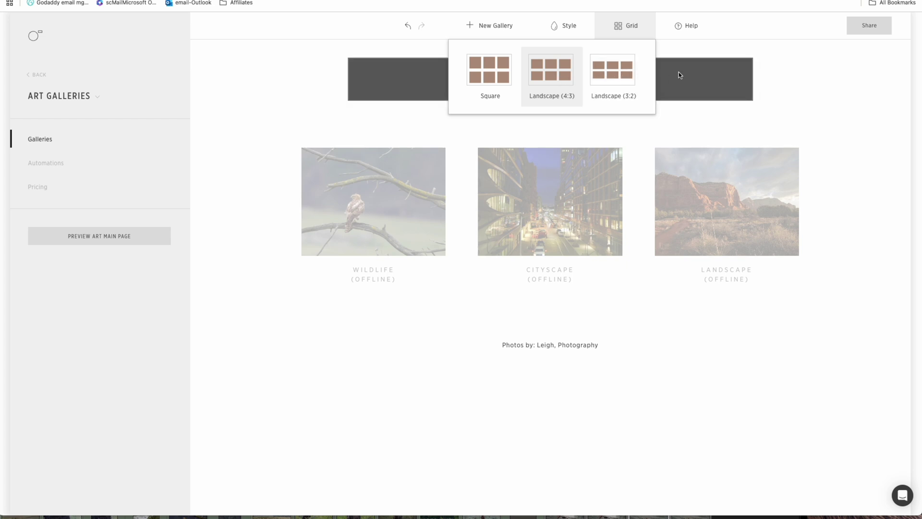
Step: Try out the other background, text and button style presets on the main page, then reapply the white preset
left_click(567, 26)
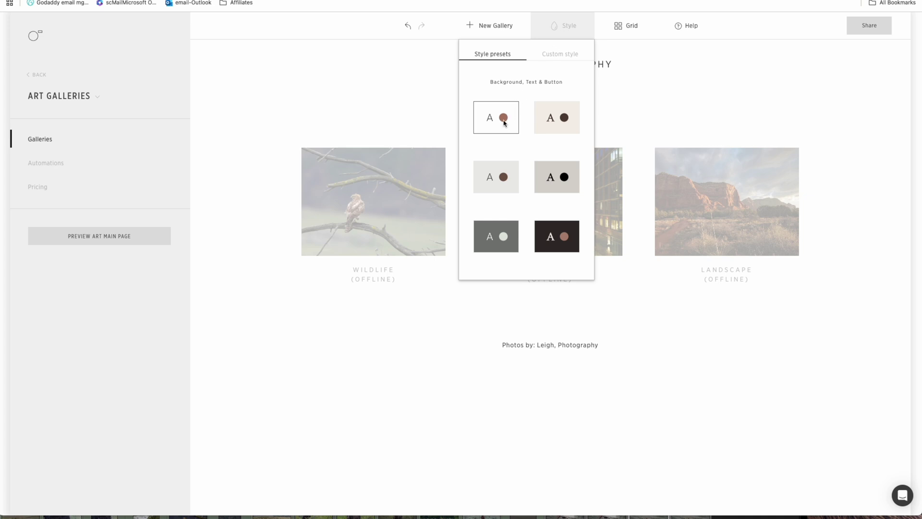
left_click(558, 123)
left_click(509, 174)
left_click(566, 175)
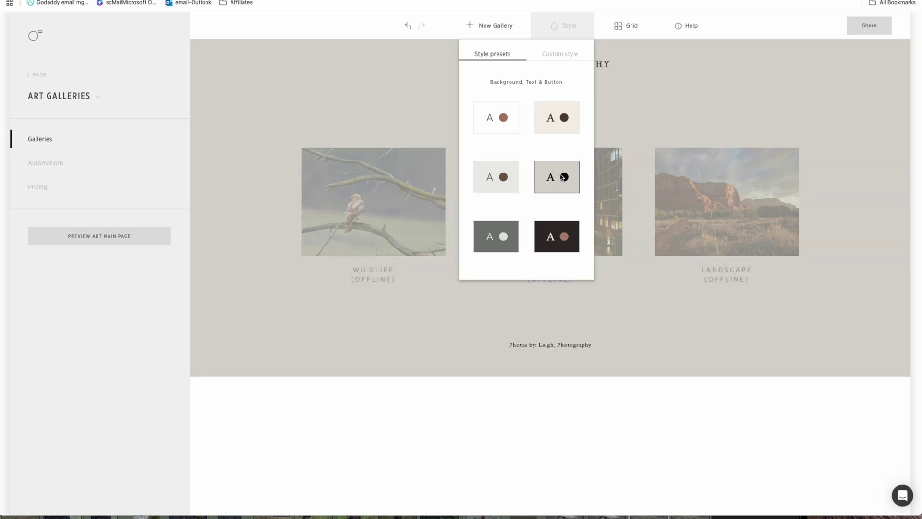
left_click(504, 236)
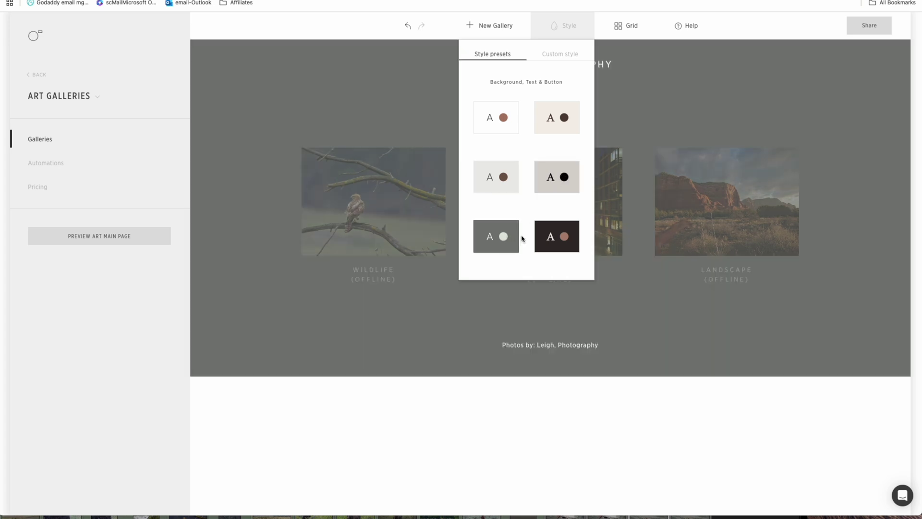
left_click(564, 240)
left_click(505, 123)
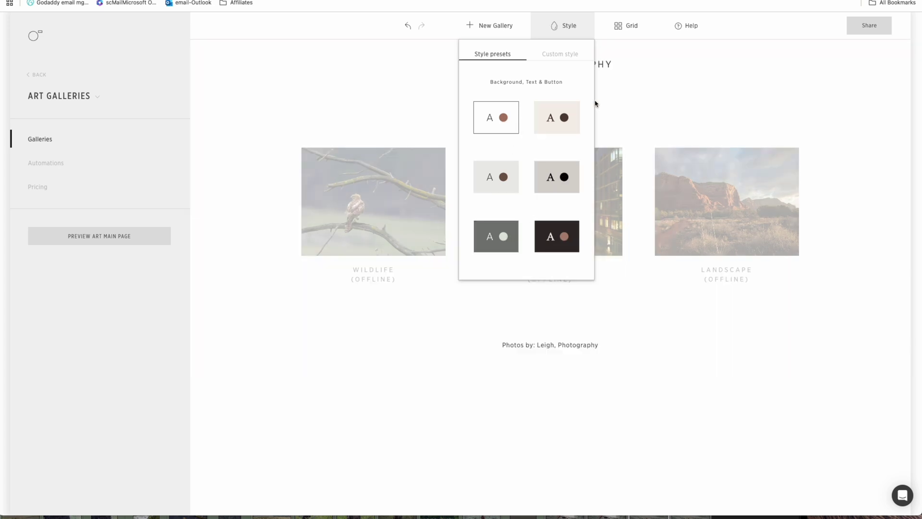
Step: Examine the custom style options for the background, title, body text, gallery thumbnail title and logo
left_click(560, 57)
left_click(499, 106)
left_click(497, 89)
left_click(487, 107)
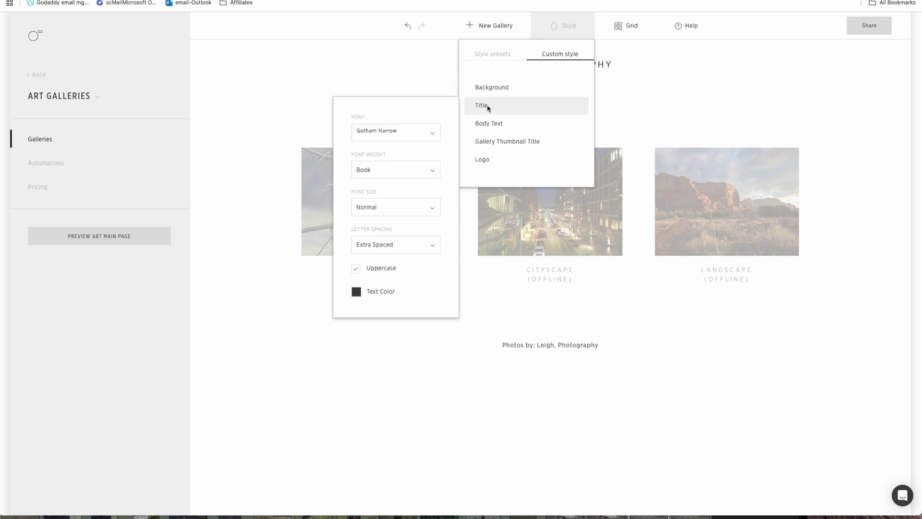
left_click(489, 124)
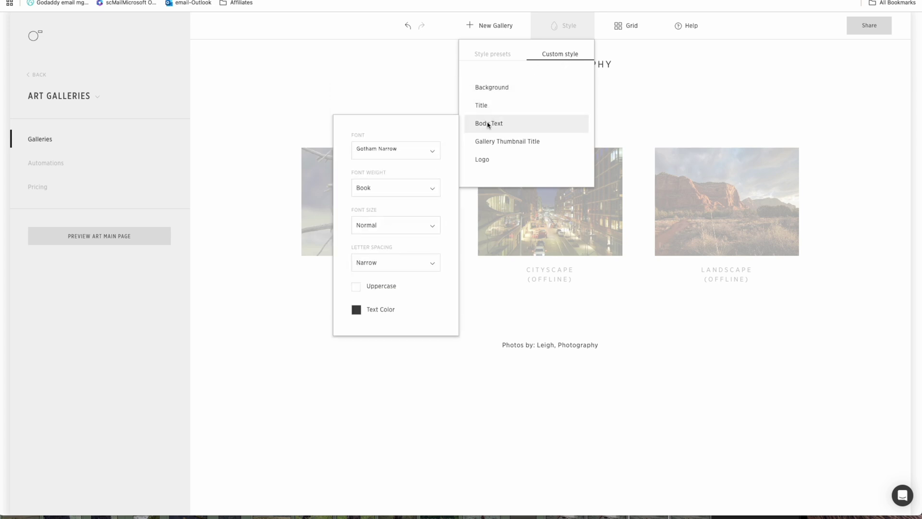
left_click(489, 142)
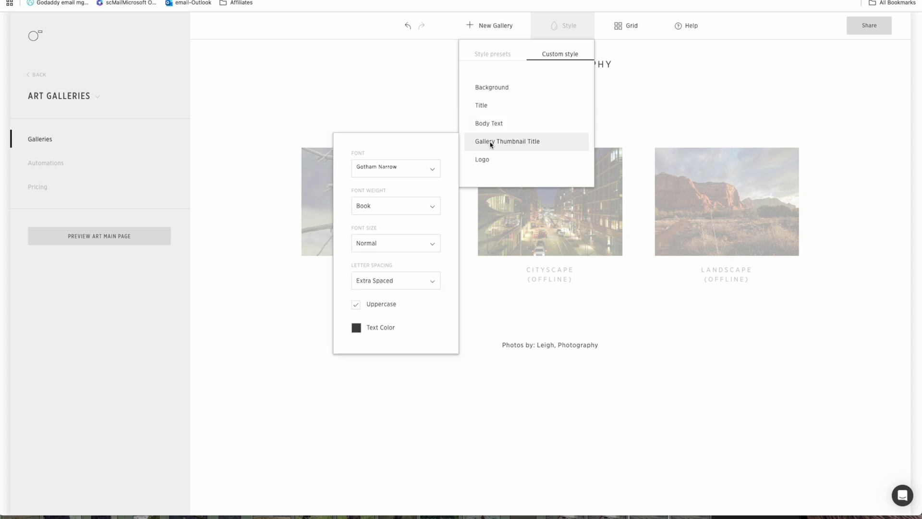
left_click(488, 159)
left_click(749, 105)
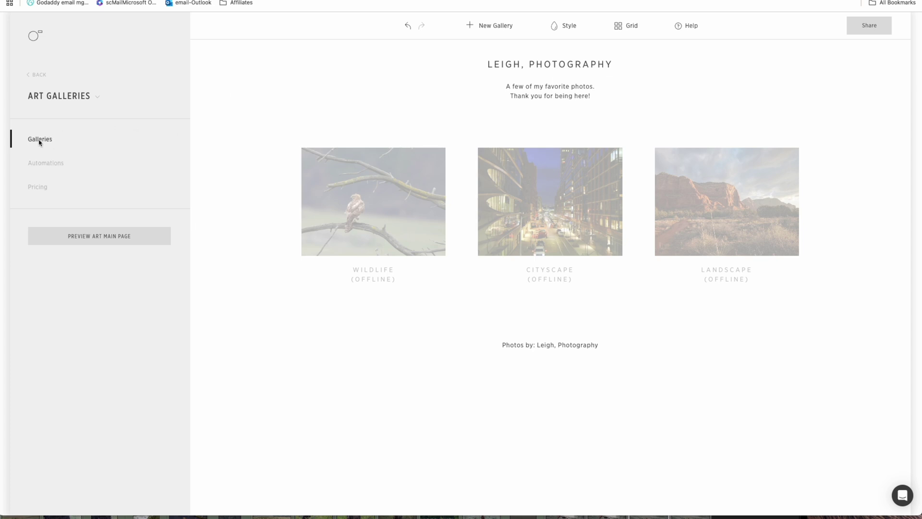
Step: Open the Wildlife gallery and its name and cover settings
left_click(354, 218)
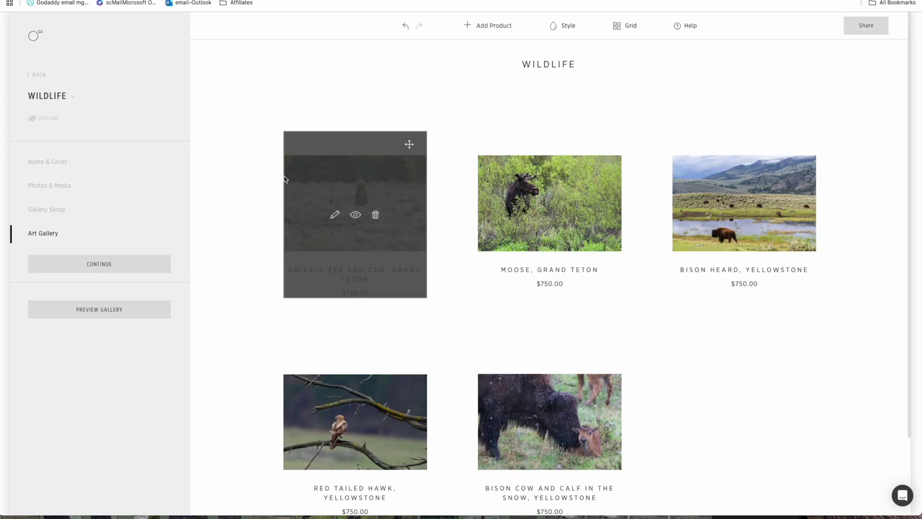
left_click(54, 161)
left_click(45, 118)
Step: Enter the YouTube channel URL as the website address in the Brand & Style settings
left_click(47, 135)
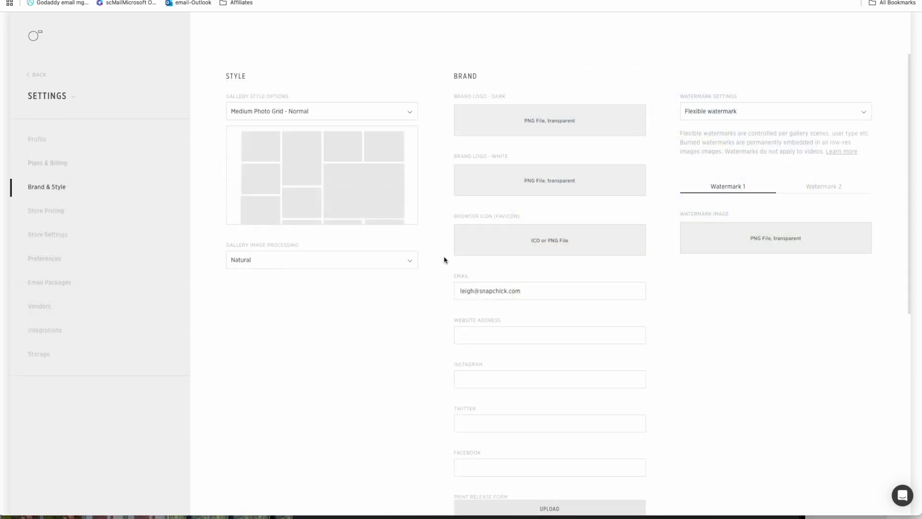
scroll(440, 307, "down", 1)
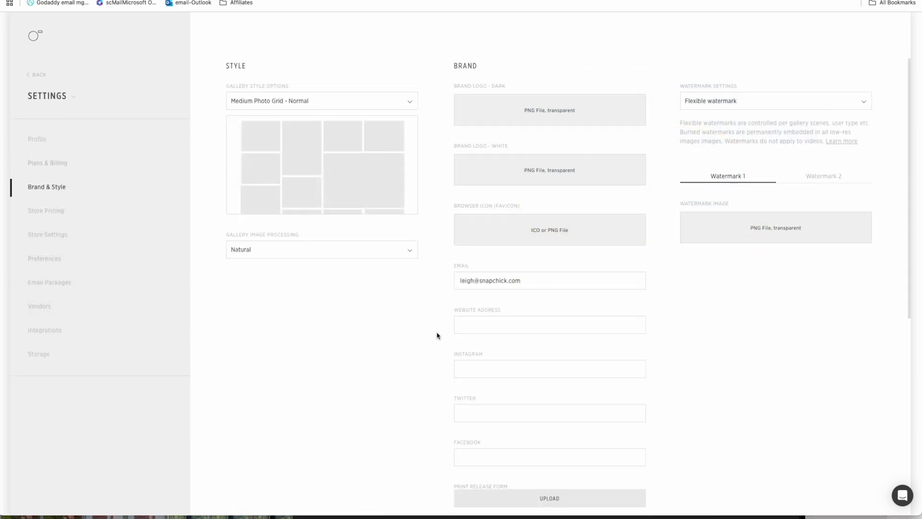
scroll(437, 335, "down", 2)
left_click(478, 251)
type("https://www.yo")
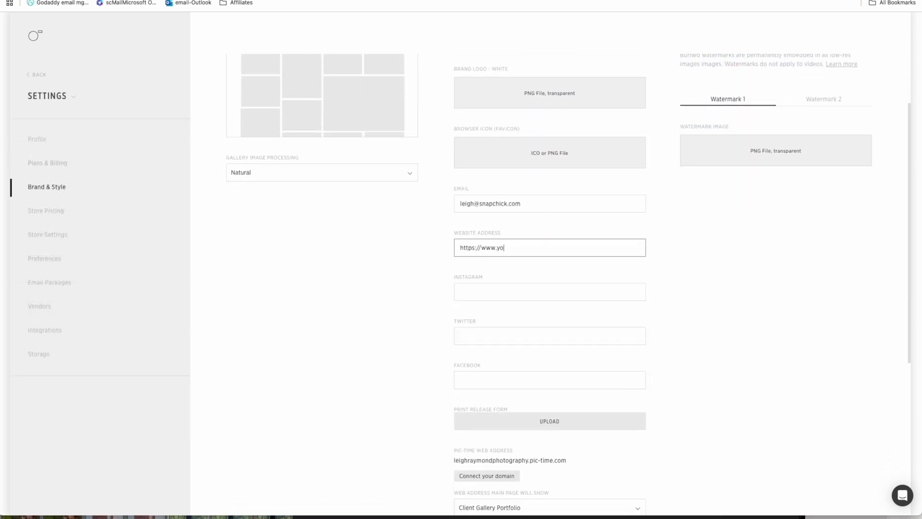
type("utube.com/@leighandraymond")
left_click(550, 291)
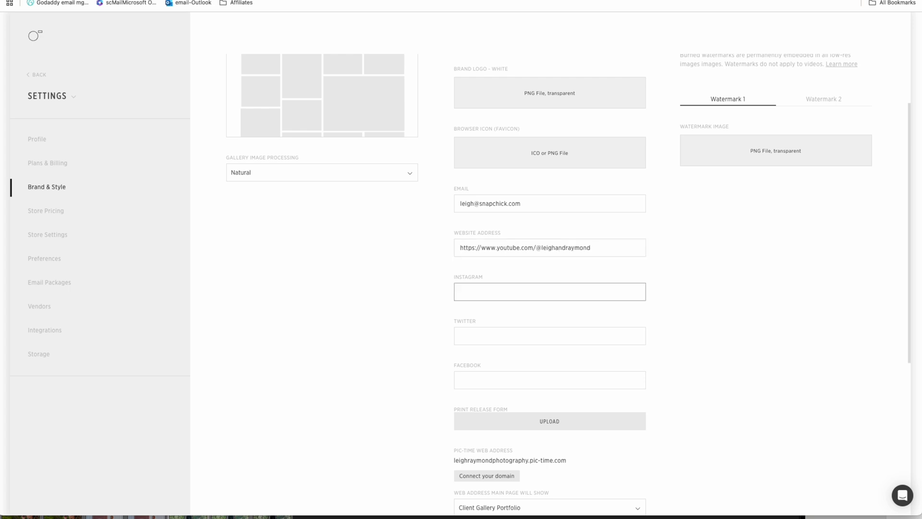
Step: Set the web address main page to show the Art Gallery Main Page
scroll(708, 350, "down", 5)
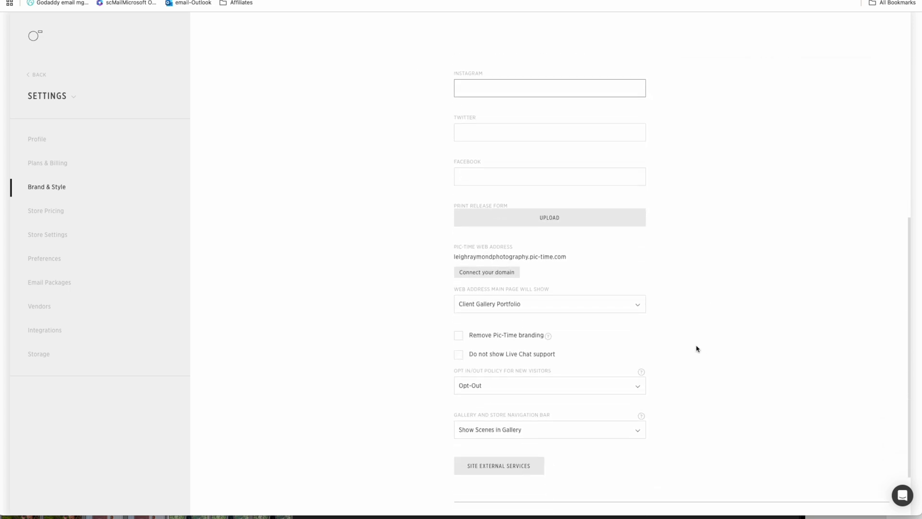
left_click(641, 310)
left_click(521, 335)
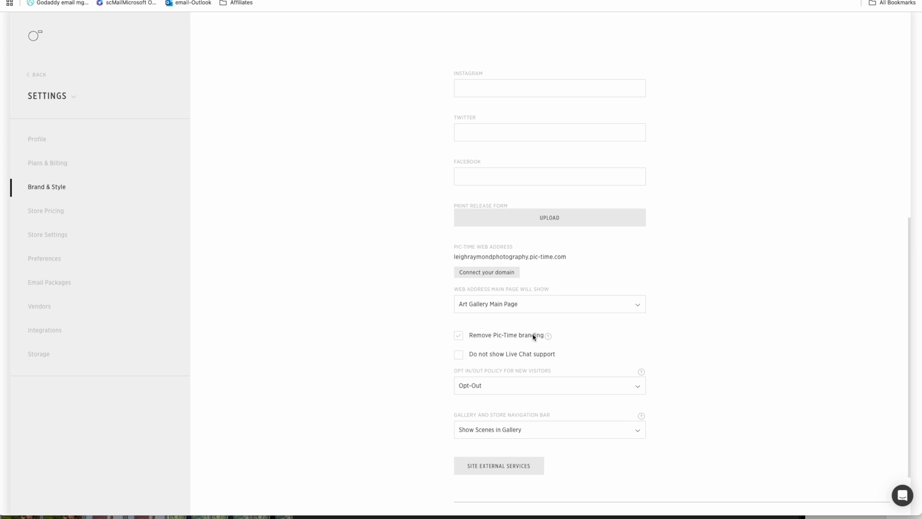
scroll(725, 333, "down", 2)
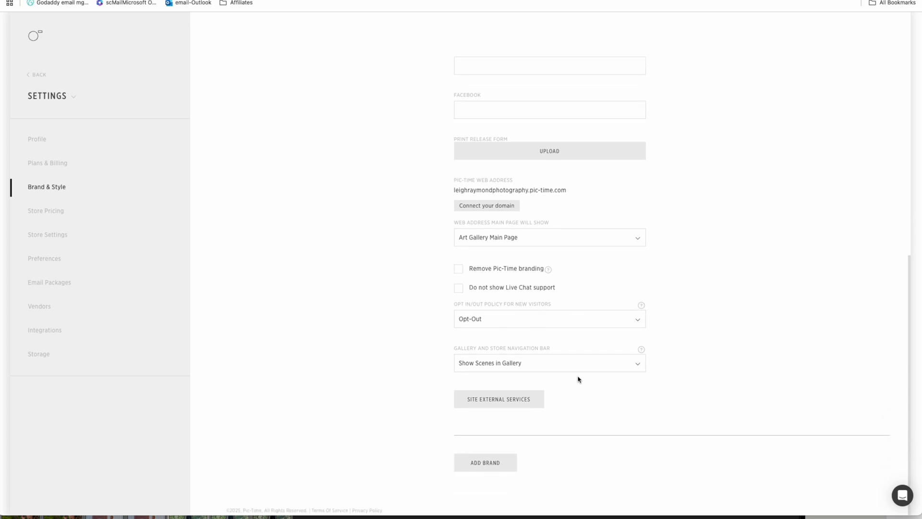
scroll(711, 390, "up", 5)
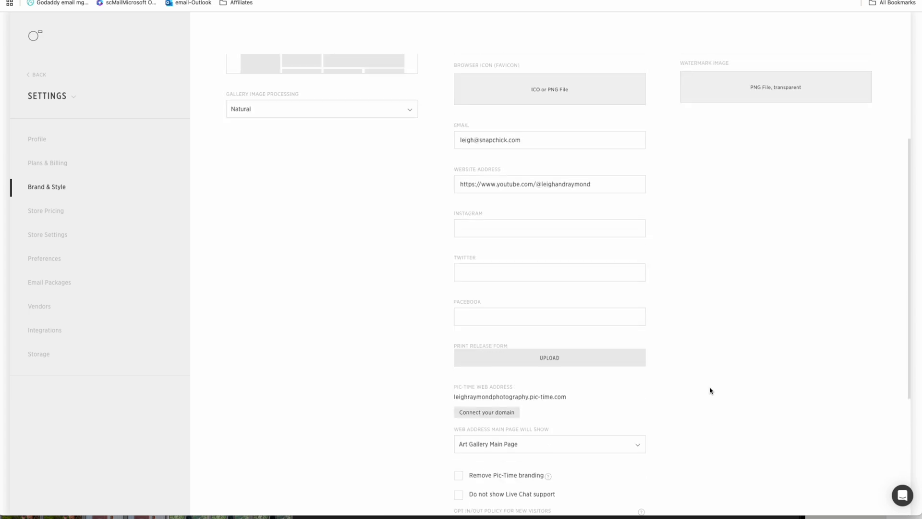
Step: Reorder the galleries on the art main page to Landscape, Wildlife, Cityscape
scroll(711, 390, "up", 3)
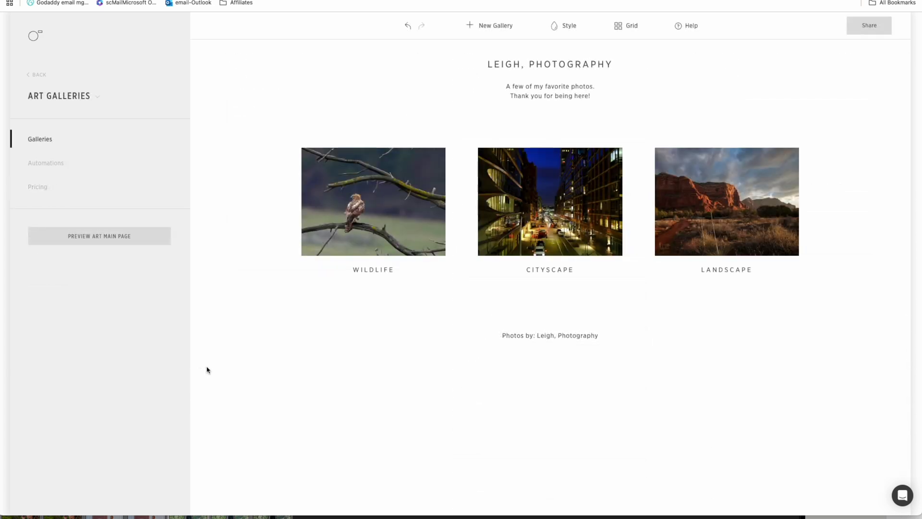
left_click_drag(426, 160, 636, 168)
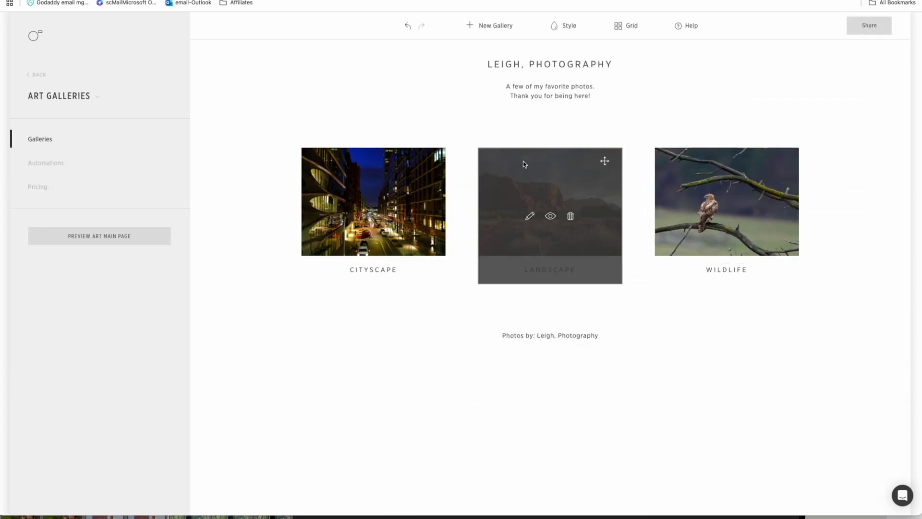
left_click_drag(427, 162, 708, 294)
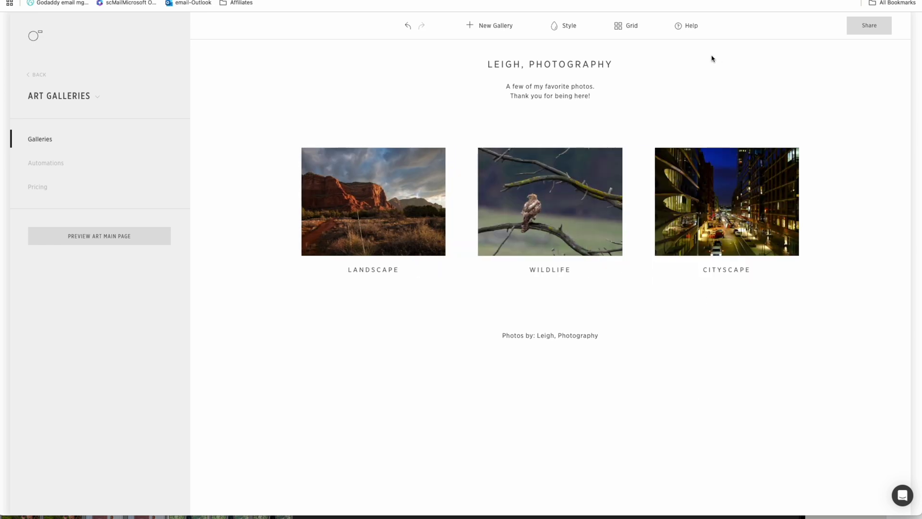
Step: View the "Sonoran Desert, sunrise" print in the public Landscape gallery and return to the art main page
left_click(591, 65)
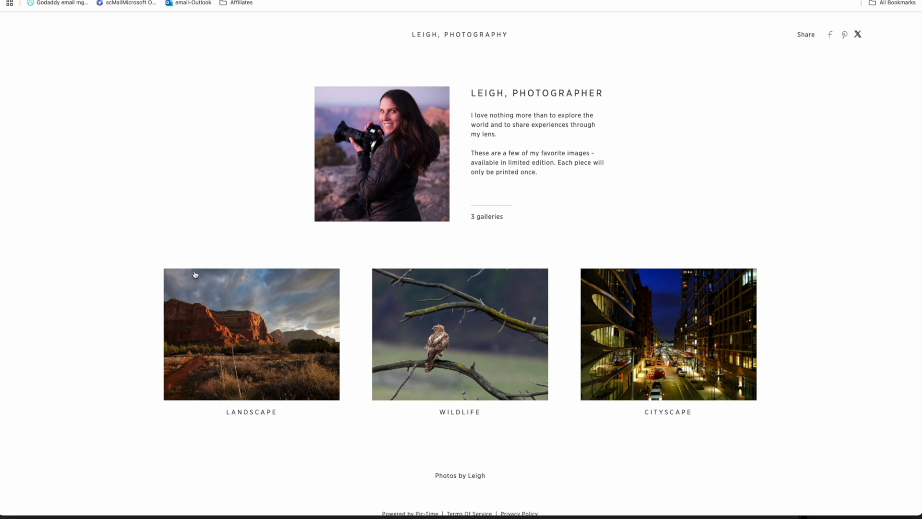
left_click(214, 332)
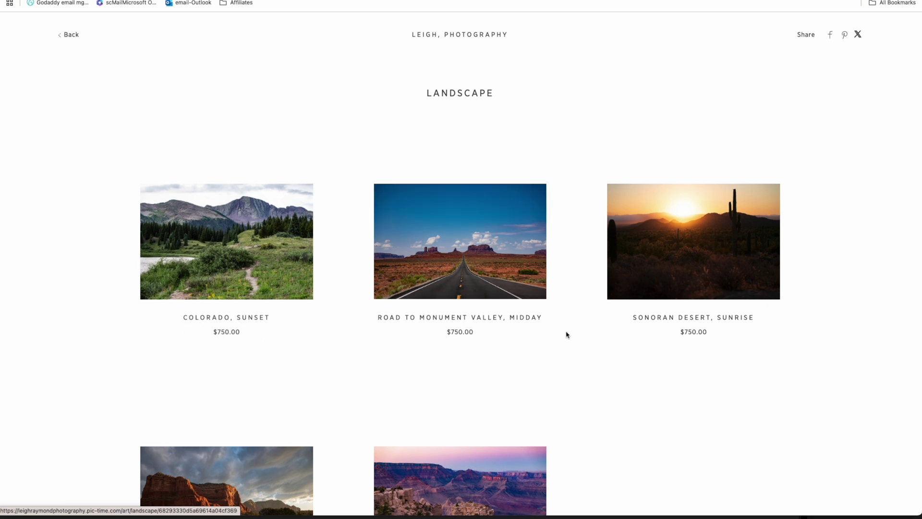
left_click(641, 280)
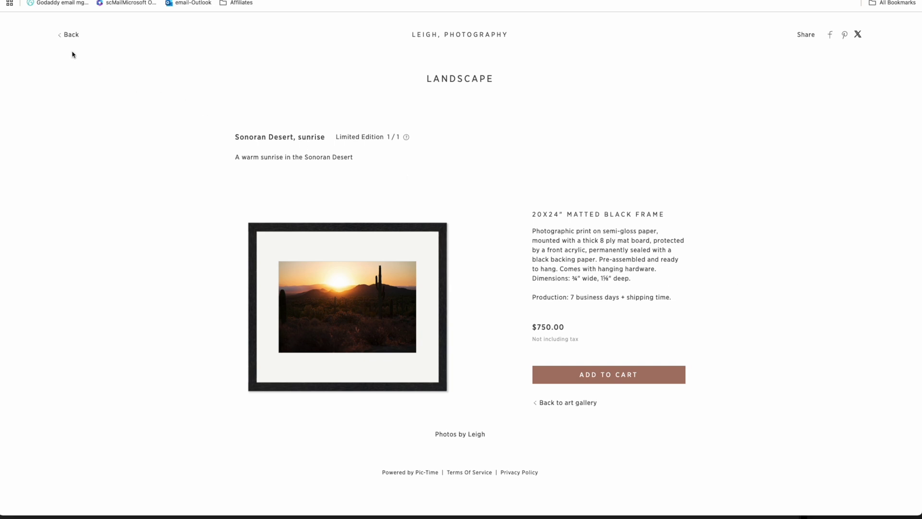
left_click(68, 35)
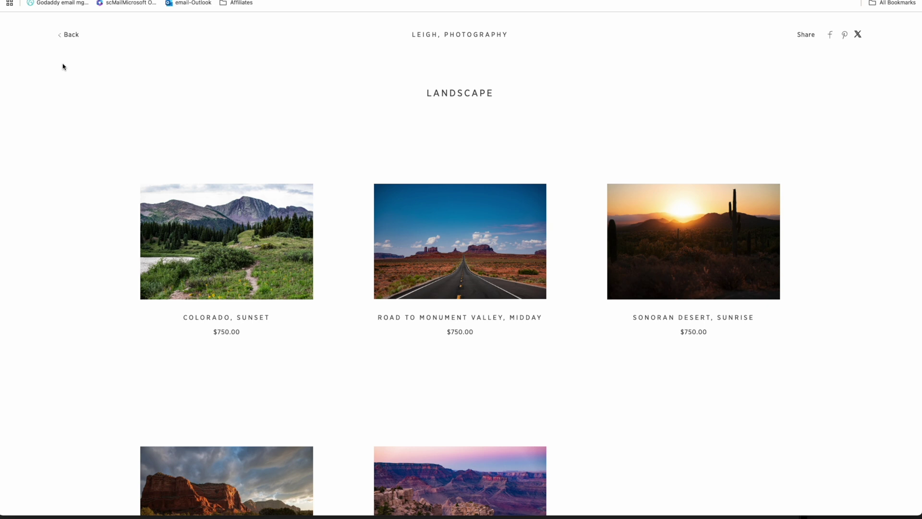
left_click(70, 34)
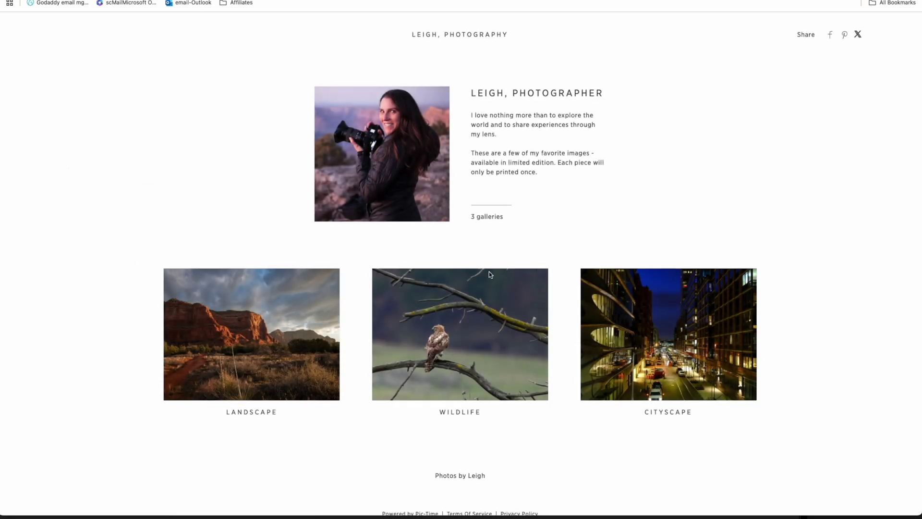
Step: View the "Red Tailed Hawk, Yellowstone" print in the Wildlife gallery, enlarge its photo, and return to the art main page
left_click(525, 287)
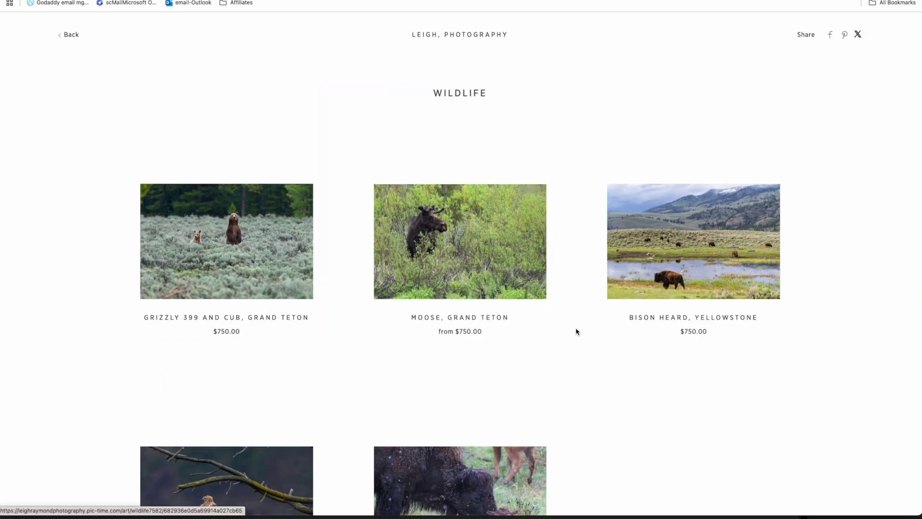
scroll(573, 328, "down", 3)
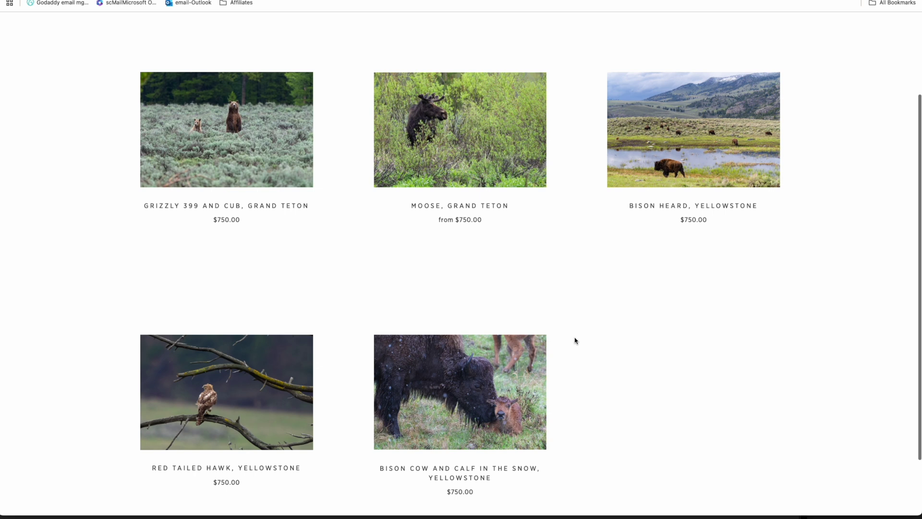
left_click(301, 365)
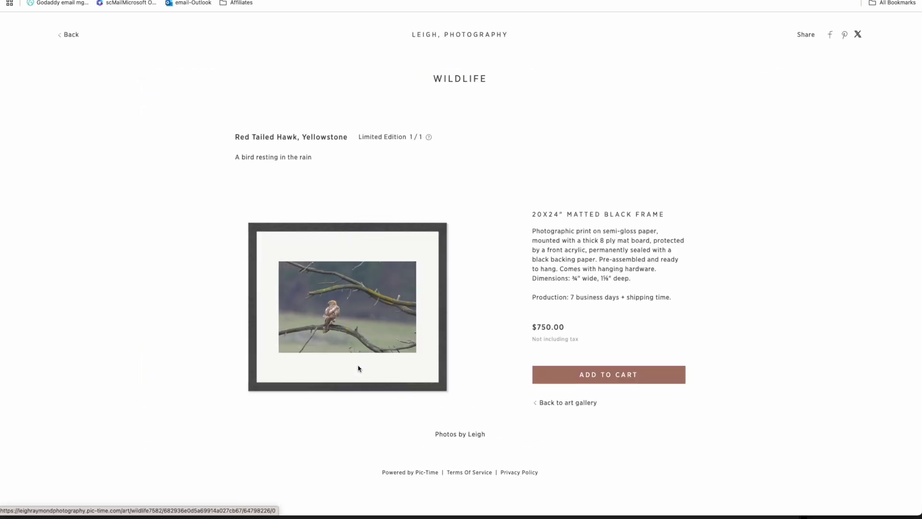
left_click(370, 323)
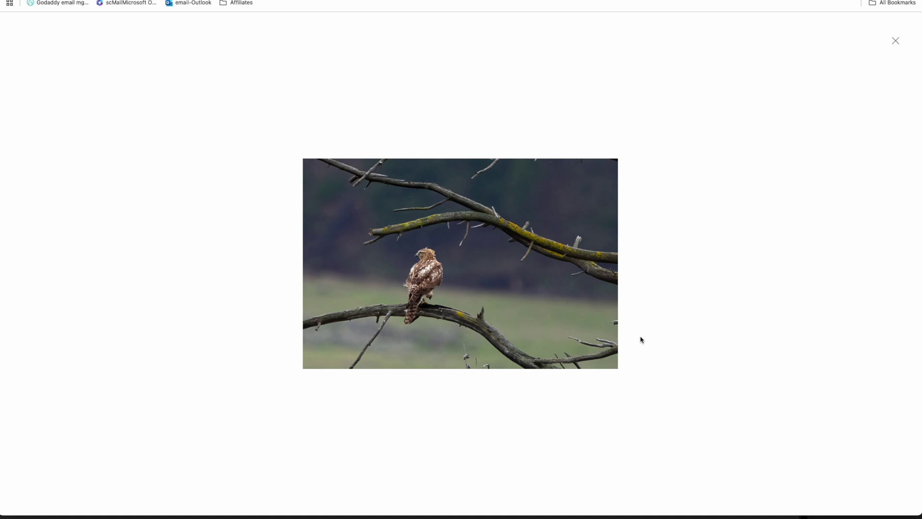
left_click(897, 42)
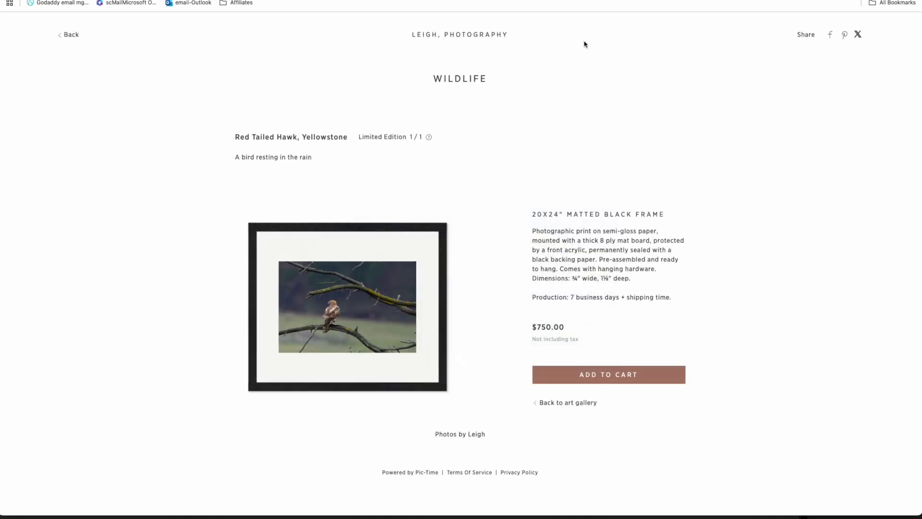
left_click(497, 35)
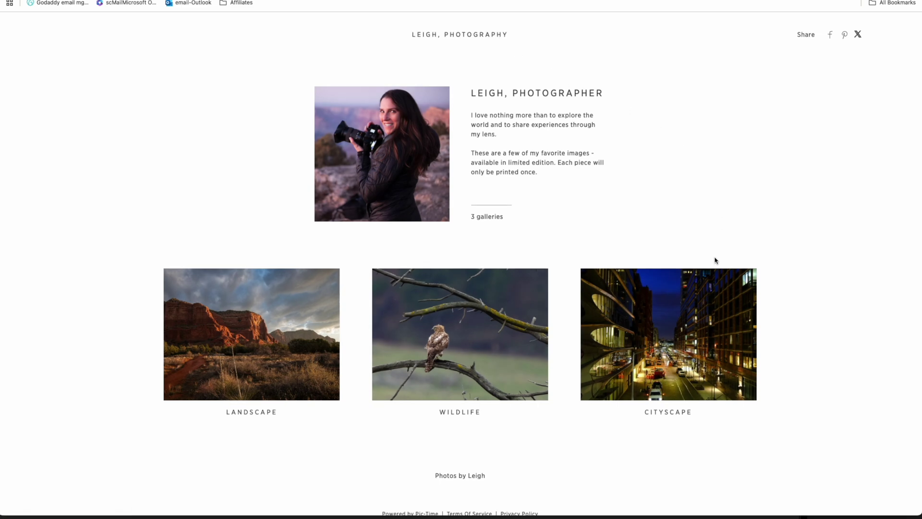